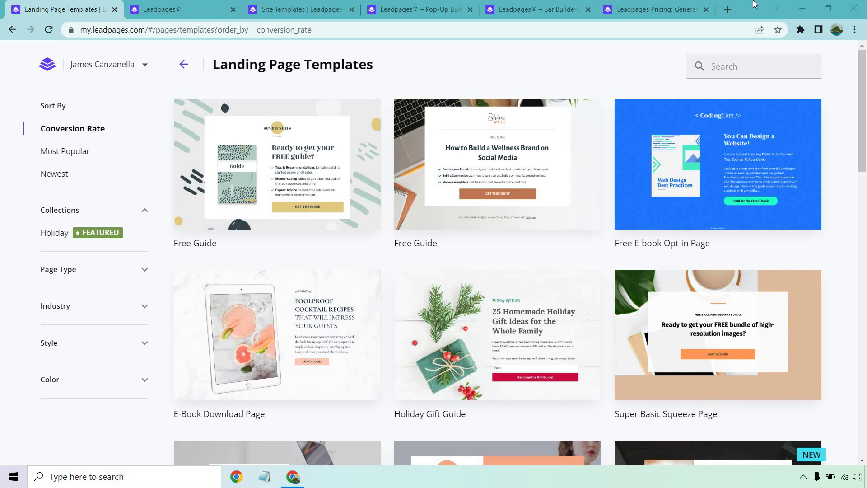
Step: Create a page named 'LeadPages Lander' from the Free Guide template and open it in the builder
{"action": "scroll", "coordinate": [864, 83], "scroll_direction": "down", "scroll_amount": 20}
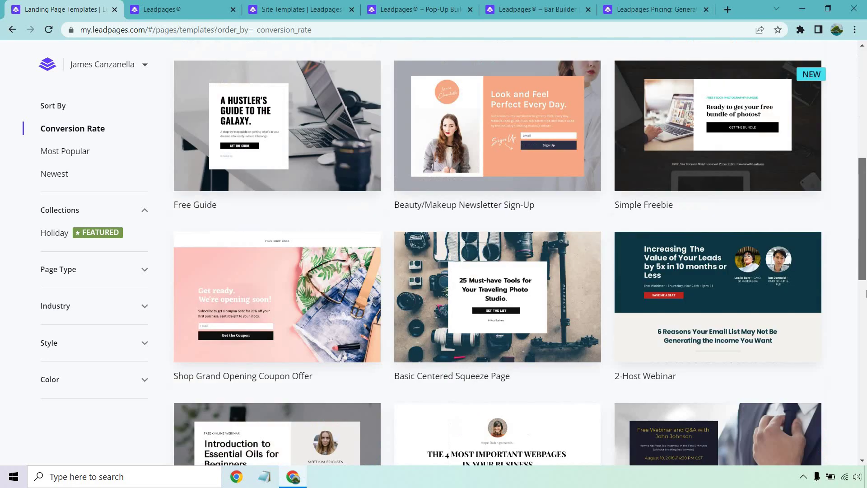
{"action": "scroll", "coordinate": [835, 320], "scroll_direction": "down", "scroll_amount": 20}
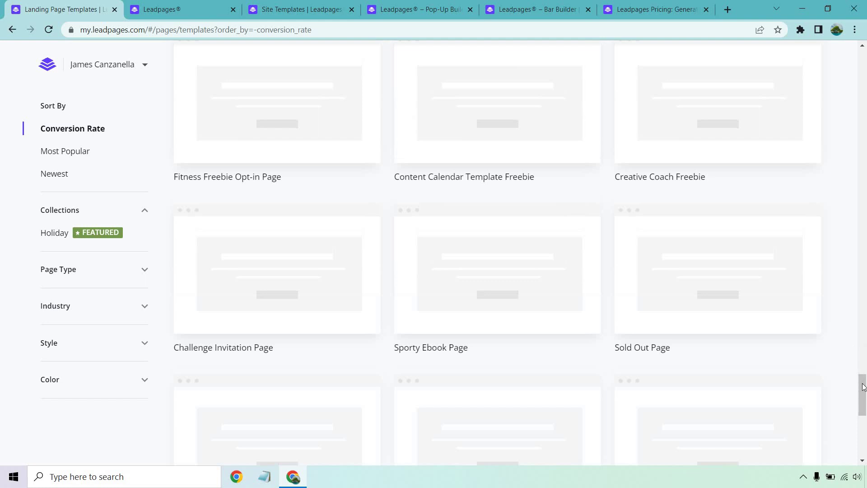
{"action": "scroll", "coordinate": [854, 316], "scroll_direction": "down", "scroll_amount": 1}
{"action": "scroll", "coordinate": [864, 293], "scroll_direction": "up", "scroll_amount": 20}
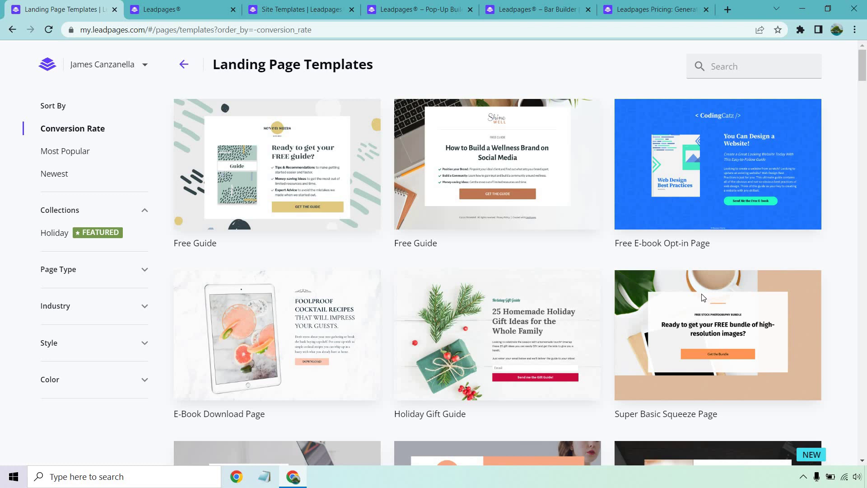
{"action": "mouse_move", "coordinate": [280, 117]}
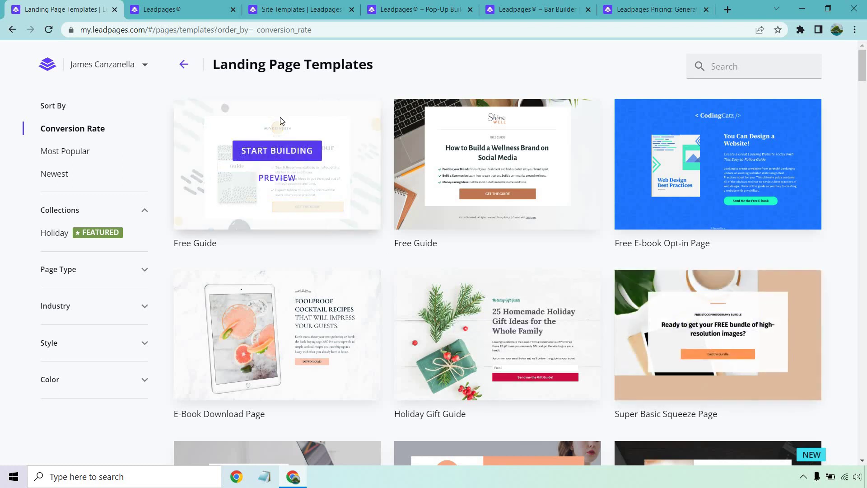
{"action": "left_click", "coordinate": [287, 149]}
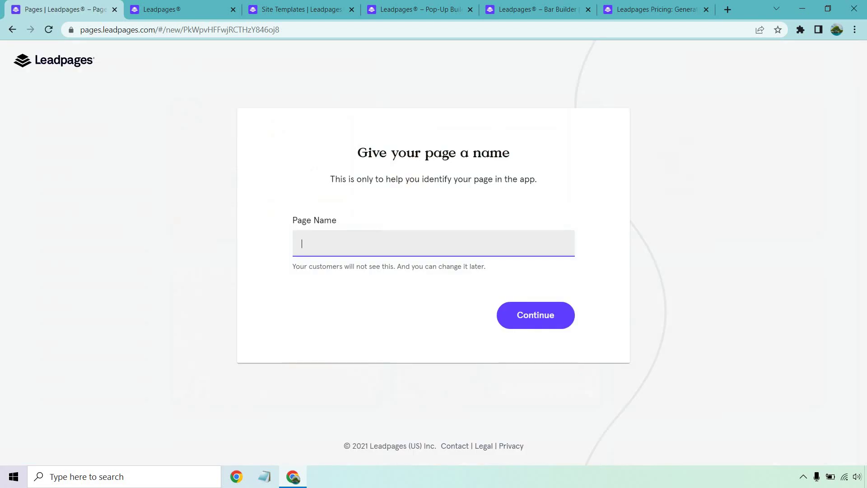
{"action": "type", "text": "LeadPages Lander"}
{"action": "left_click", "coordinate": [568, 314]}
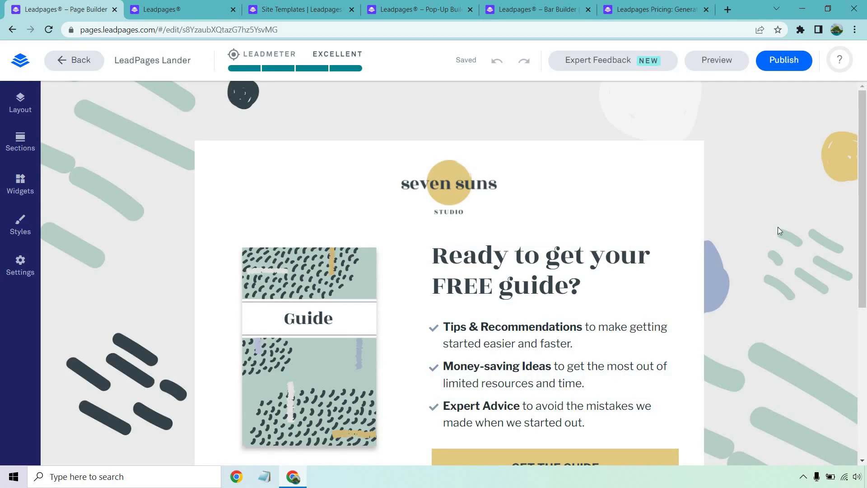
{"action": "scroll", "coordinate": [777, 228], "scroll_direction": "down", "scroll_amount": 6}
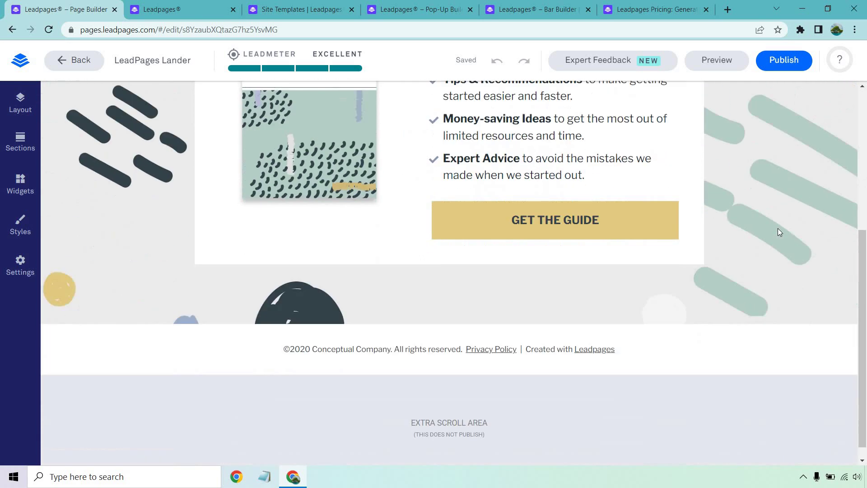
{"action": "scroll", "coordinate": [777, 229], "scroll_direction": "up", "scroll_amount": 5}
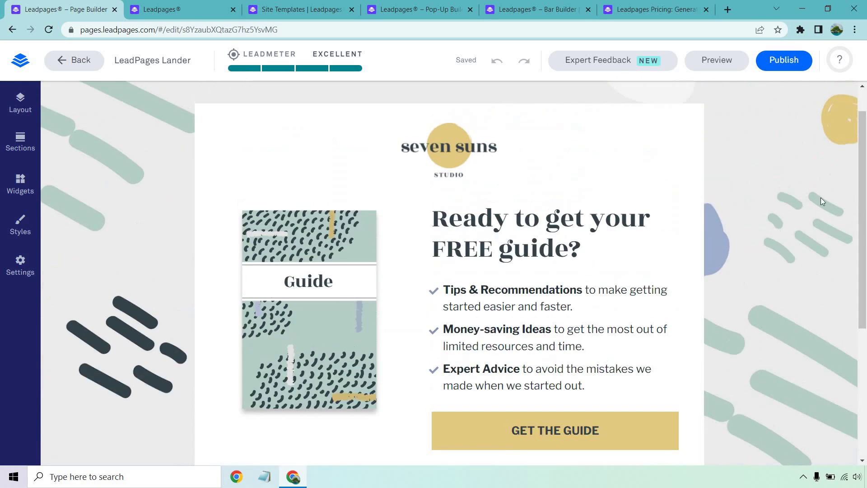
{"action": "left_click_drag", "start_coordinate": [864, 169], "coordinate": [864, 174]}
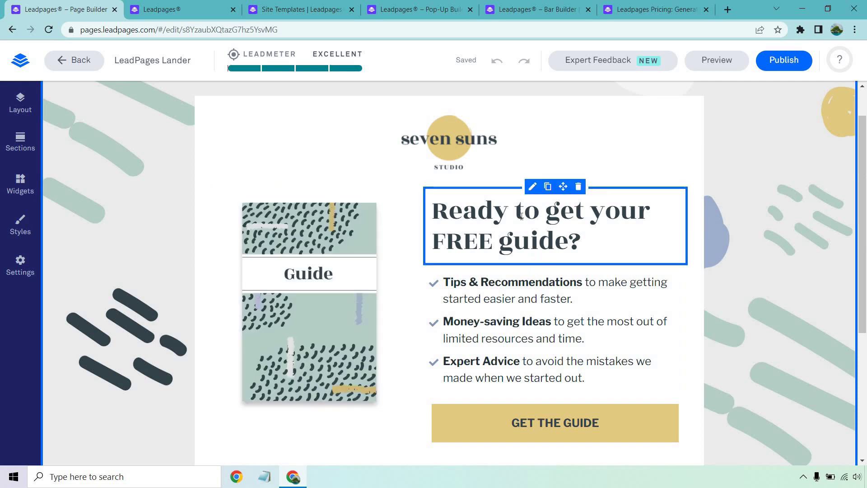
Step: Open the Leadmeter summary and review all checks, 14 of 14 passed
{"action": "left_click", "coordinate": [293, 67]}
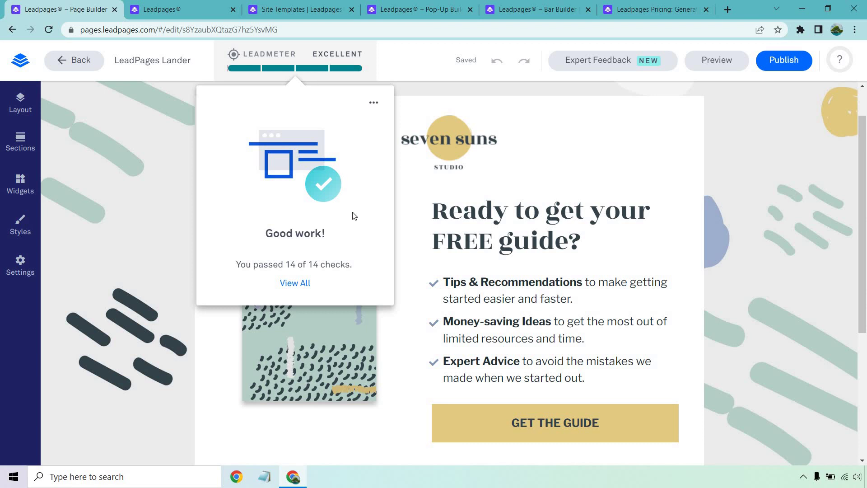
{"action": "left_click", "coordinate": [296, 283]}
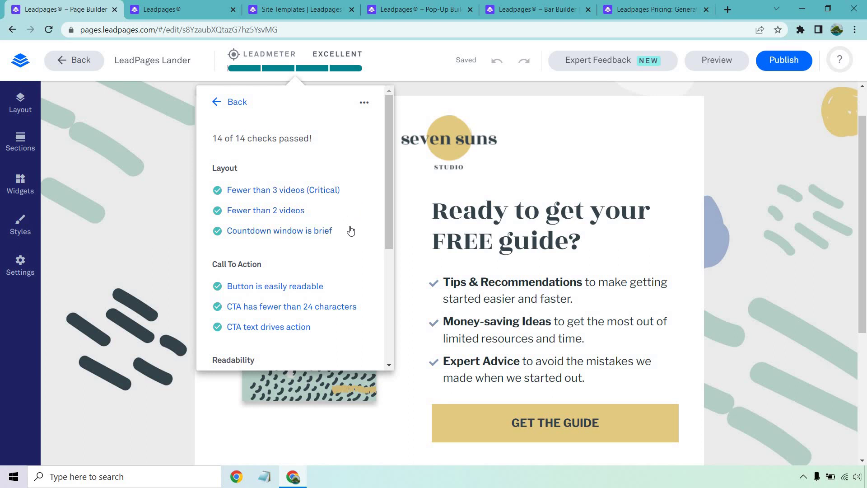
{"action": "scroll", "coordinate": [351, 231], "scroll_direction": "down", "scroll_amount": 1}
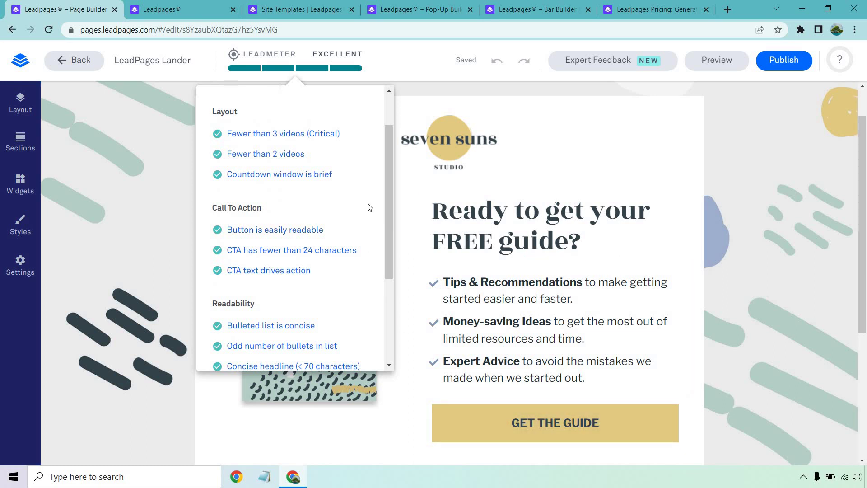
{"action": "scroll", "coordinate": [369, 207], "scroll_direction": "down", "scroll_amount": 1}
{"action": "scroll", "coordinate": [368, 219], "scroll_direction": "down", "scroll_amount": 2}
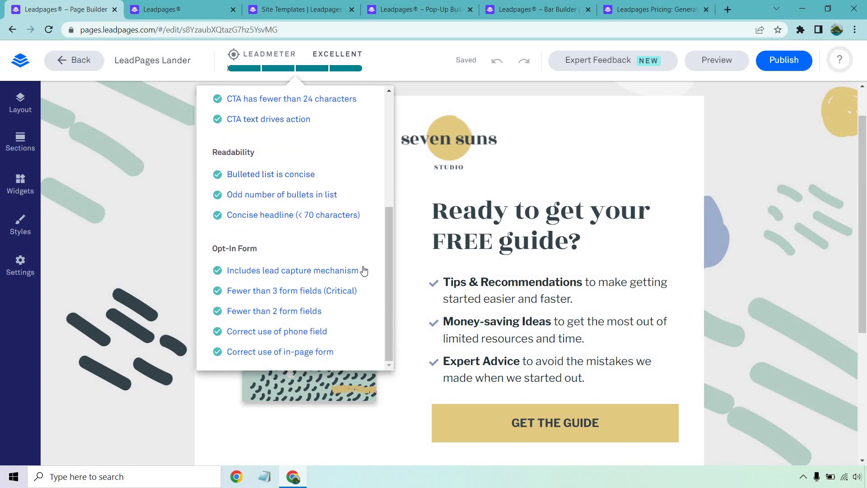
{"action": "scroll", "coordinate": [362, 271], "scroll_direction": "up", "scroll_amount": 4}
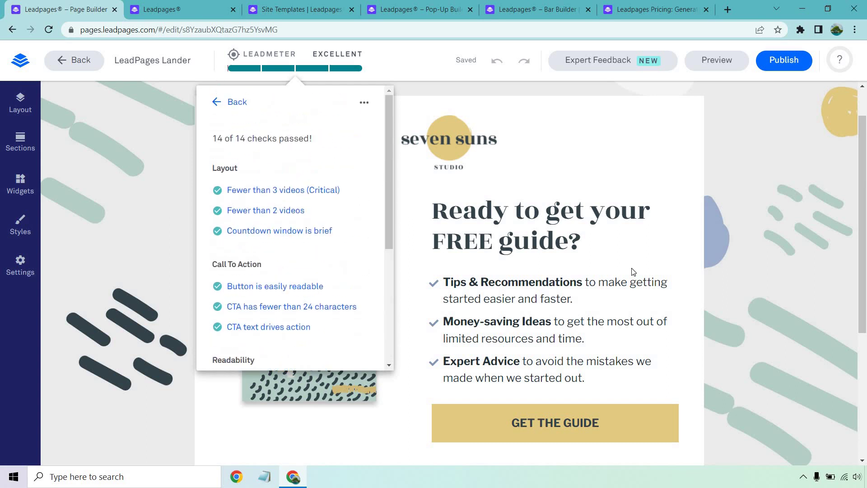
Step: Dismiss the Leadmeter checks list to reveal the full Free Guide page
{"action": "left_click", "coordinate": [823, 276]}
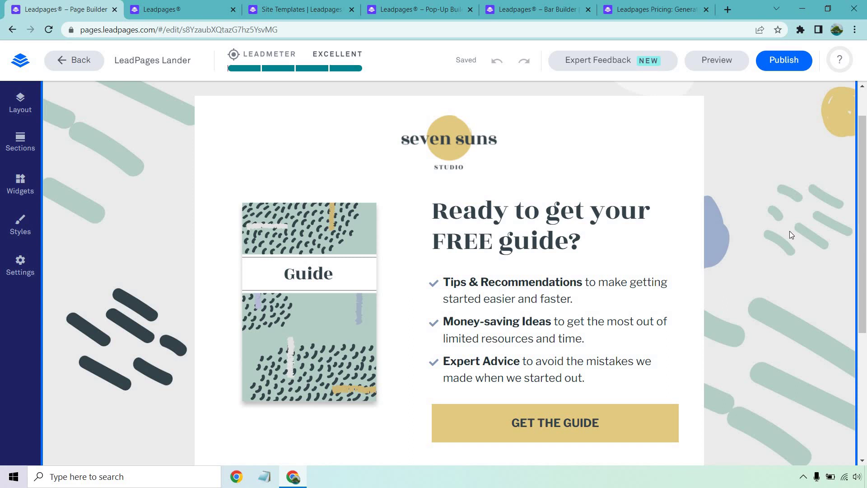
{"action": "mouse_move", "coordinate": [673, 231]}
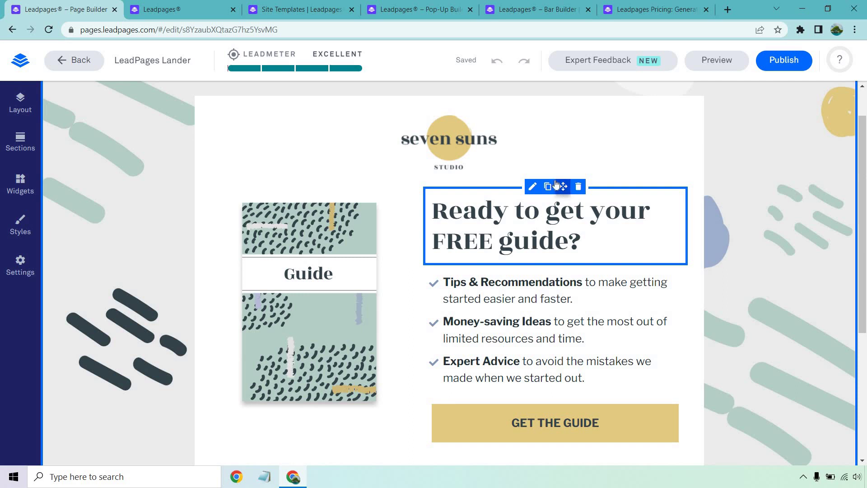
{"action": "left_click_drag", "start_coordinate": [563, 187], "coordinate": [583, 204]}
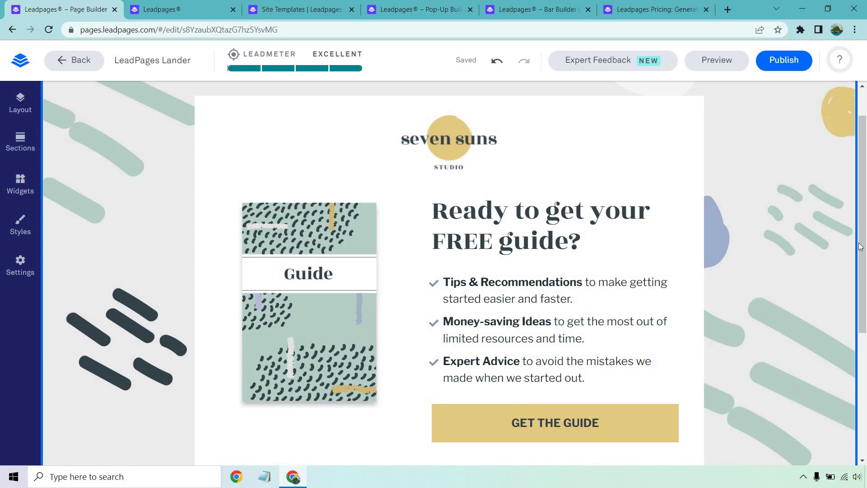
{"action": "left_click", "coordinate": [587, 159]}
Step: Replace the headline 'Ready to get your FREE guide?' with 'Edit Your Text Here'
{"action": "double_click", "coordinate": [569, 219]}
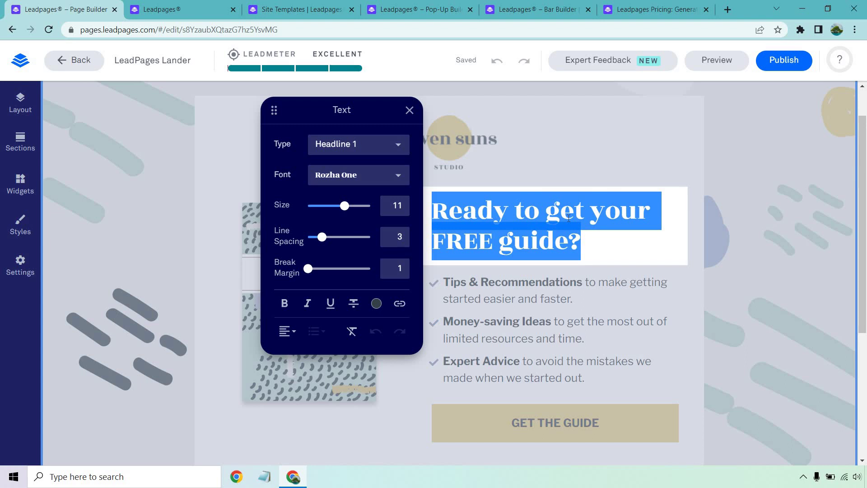
{"action": "type", "text": "Edit Y"}
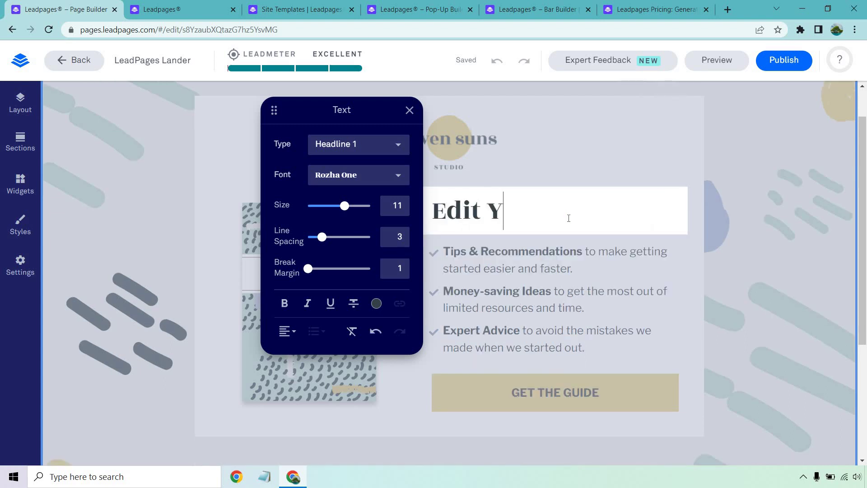
{"action": "type", "text": "our Text Here"}
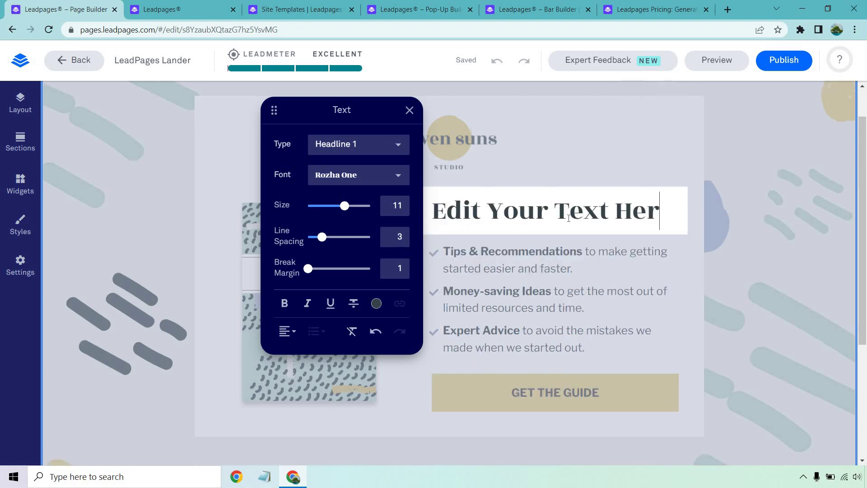
{"action": "left_click", "coordinate": [797, 267]}
Step: Select and then deselect the first bullet line and the Guide book image
{"action": "triple_click", "coordinate": [582, 257]}
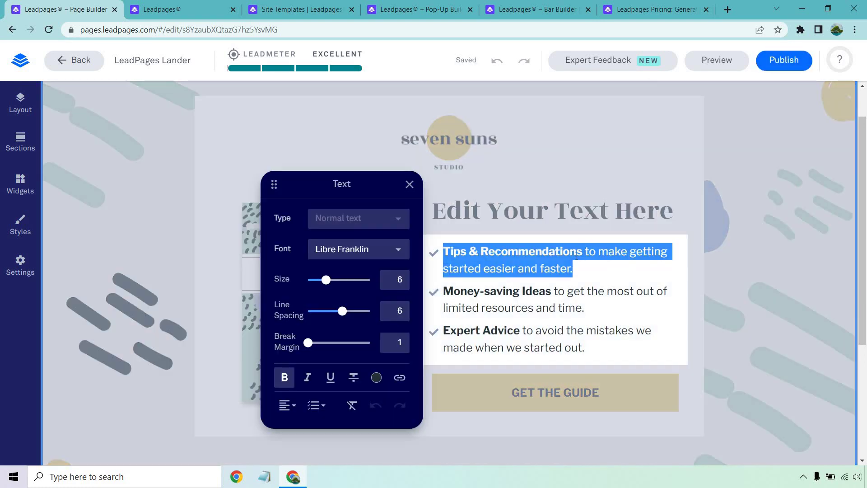
{"action": "left_click", "coordinate": [752, 254]}
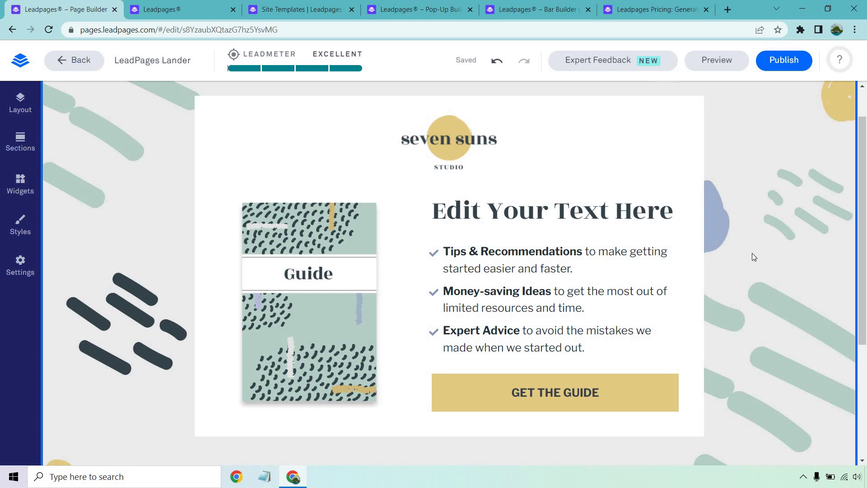
{"action": "left_click", "coordinate": [313, 272]}
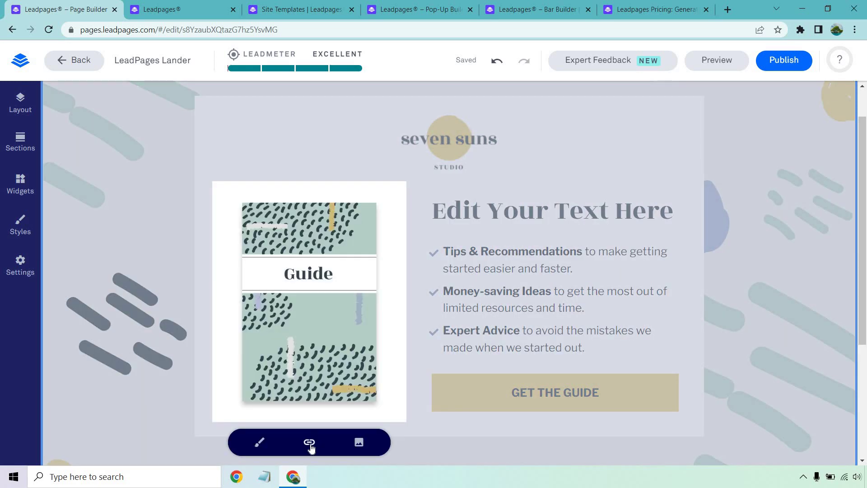
{"action": "left_click", "coordinate": [758, 262]}
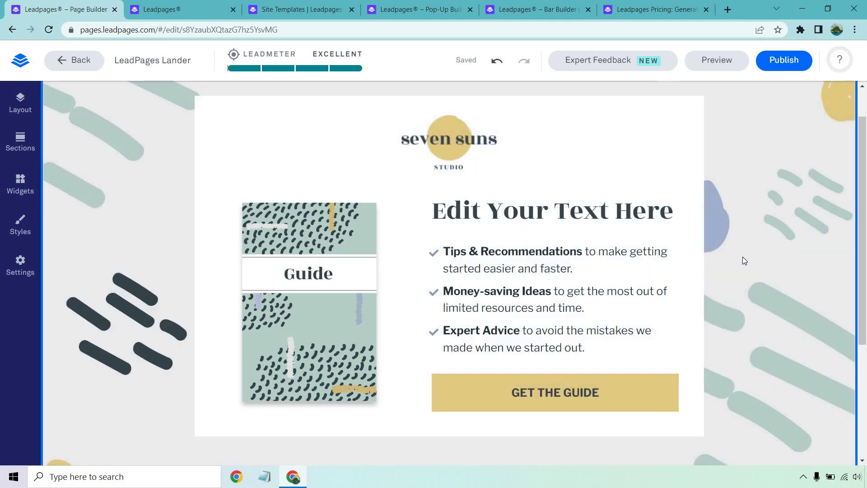
Step: Browse About section templates and drag the Meet Lynn section onto the page
{"action": "left_click", "coordinate": [17, 101]}
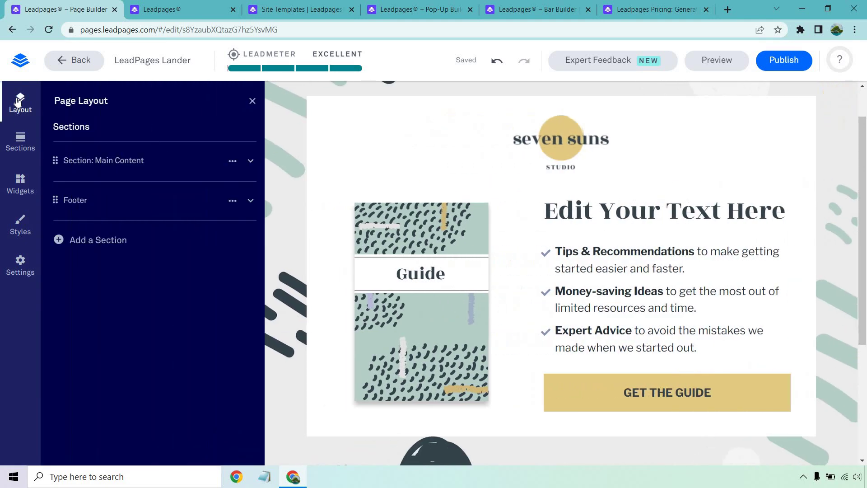
{"action": "left_click", "coordinate": [21, 141]}
{"action": "scroll", "coordinate": [119, 211], "scroll_direction": "down", "scroll_amount": 6}
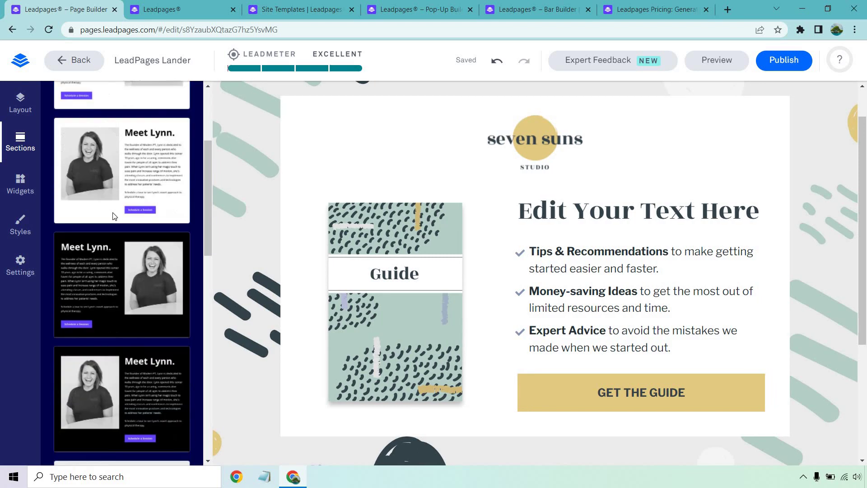
{"action": "scroll", "coordinate": [120, 211], "scroll_direction": "down", "scroll_amount": 5}
{"action": "scroll", "coordinate": [120, 215], "scroll_direction": "up", "scroll_amount": 15}
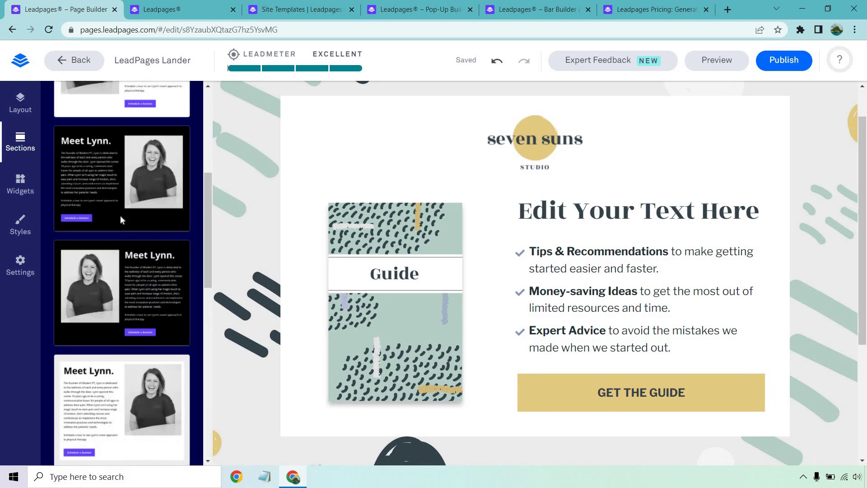
{"action": "left_click_drag", "start_coordinate": [120, 215], "coordinate": [351, 329]}
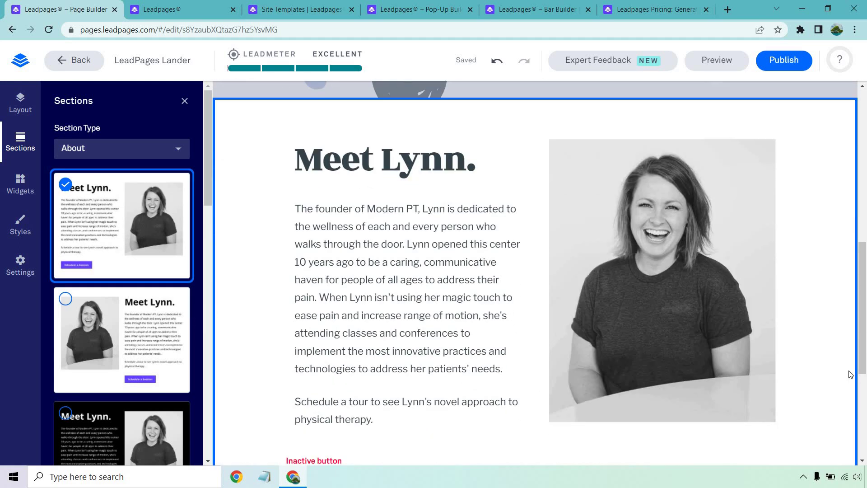
Step: Undo the Meet Lynn section addition, leaving the page unchanged
{"action": "scroll", "coordinate": [727, 185], "scroll_direction": "down", "scroll_amount": 8}
{"action": "scroll", "coordinate": [768, 194], "scroll_direction": "up", "scroll_amount": 3}
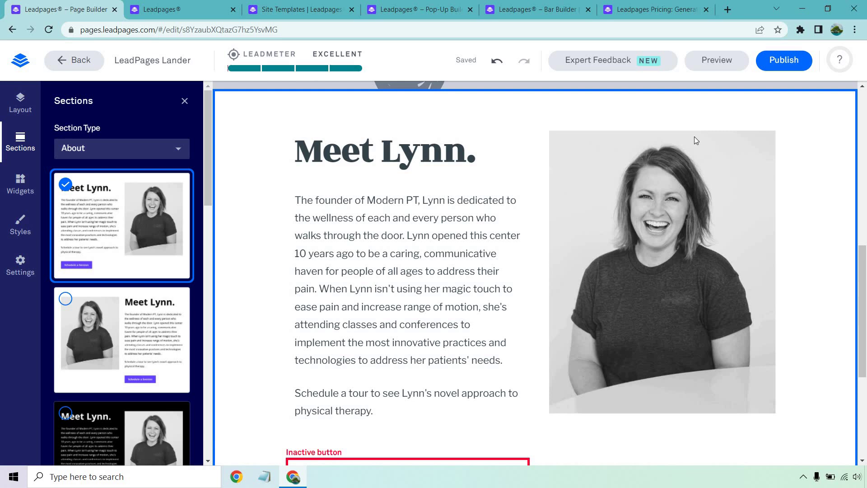
{"action": "left_click", "coordinate": [496, 60]}
{"action": "scroll", "coordinate": [853, 315], "scroll_direction": "up", "scroll_amount": 5}
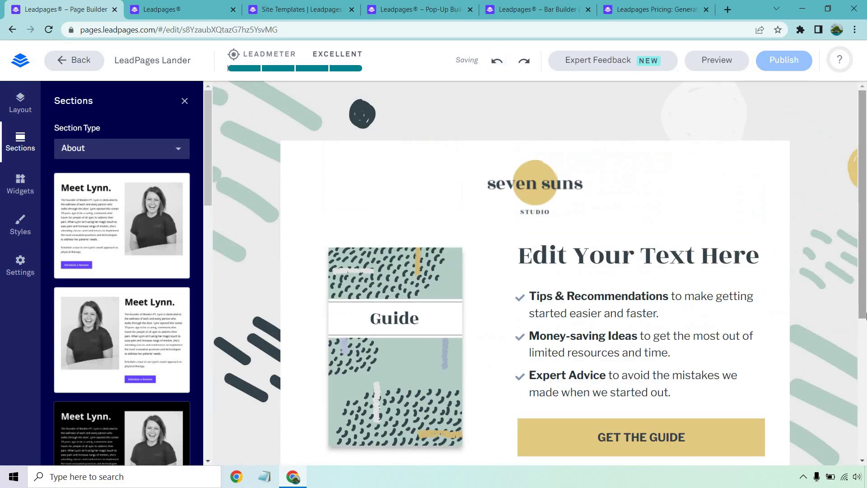
{"action": "scroll", "coordinate": [858, 203], "scroll_direction": "down", "scroll_amount": 1}
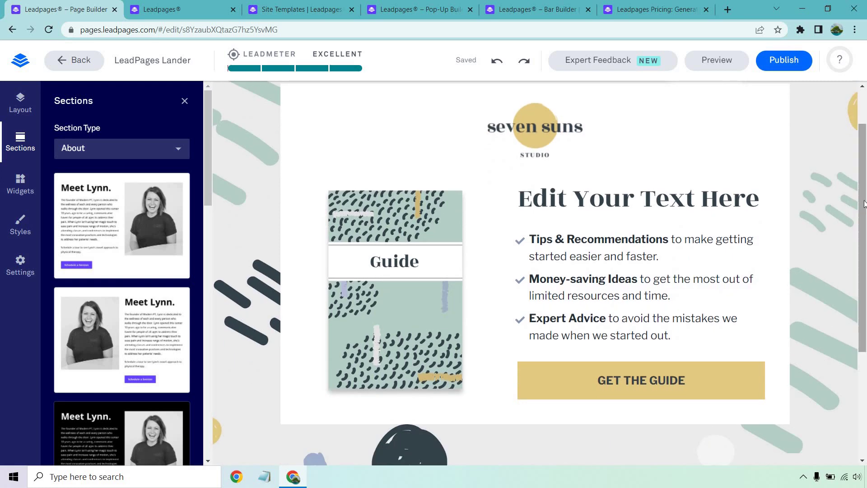
Step: Return to the 'Best Split Test' setup at the Choose Control step
{"action": "left_click_drag", "start_coordinate": [864, 205], "coordinate": [863, 189]}
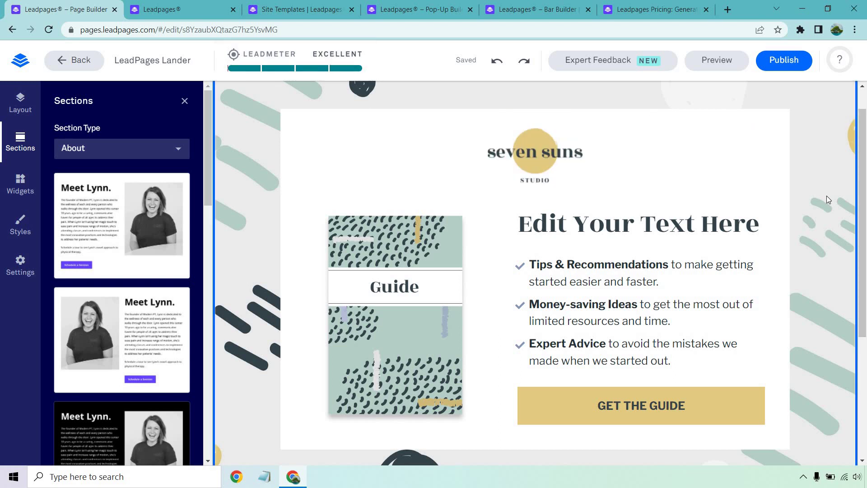
{"action": "key", "text": "ctrl+Tab"}
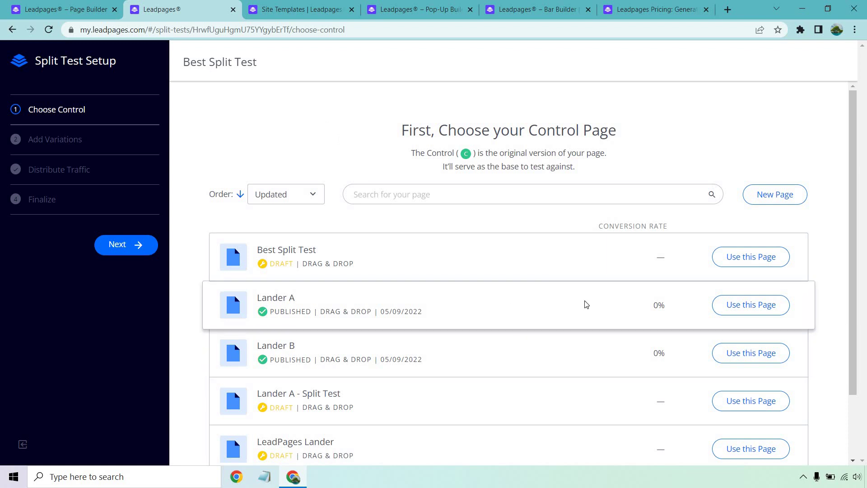
Step: Make Lander A the control and Lander B the variation, keep 50/50 traffic, and reach Finalize
{"action": "left_click", "coordinate": [745, 305]}
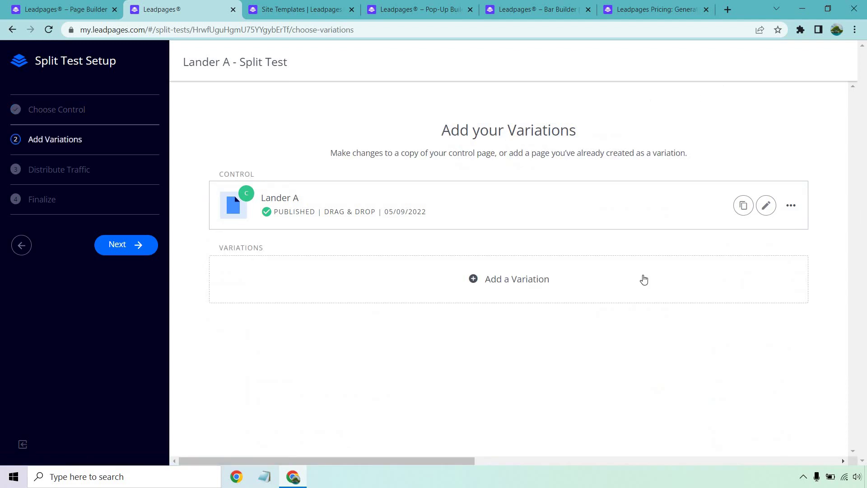
{"action": "left_click", "coordinate": [508, 280]}
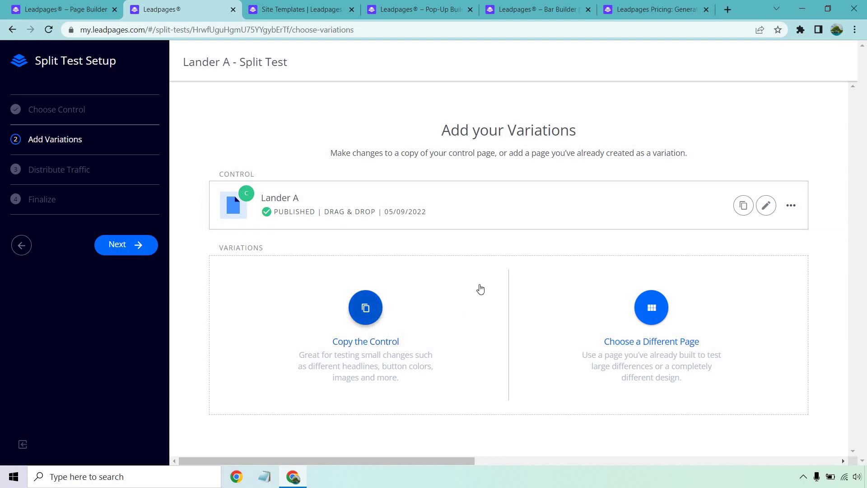
{"action": "left_click", "coordinate": [652, 308]}
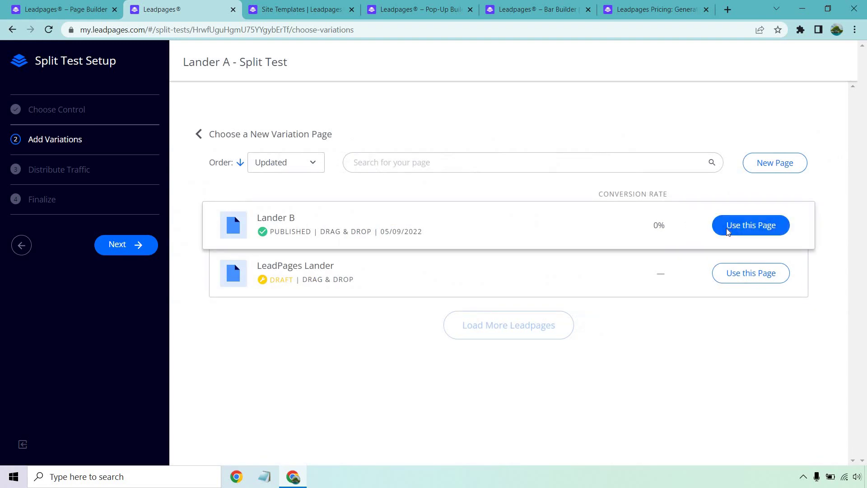
{"action": "left_click", "coordinate": [728, 228]}
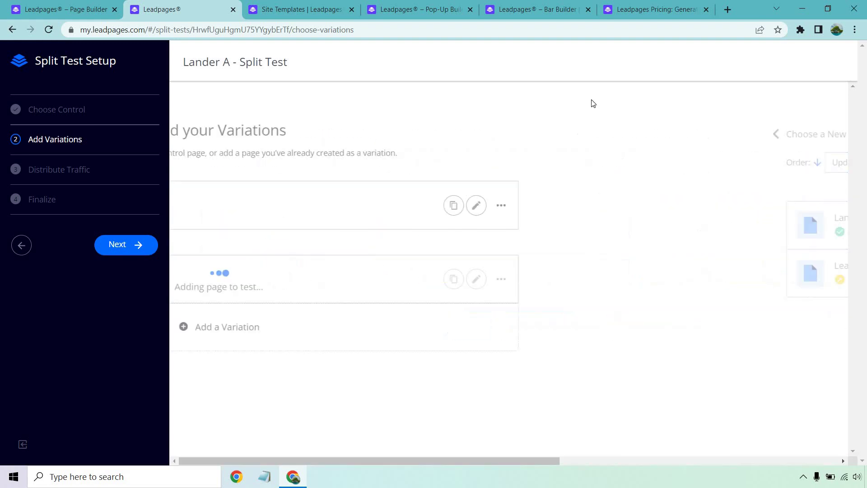
{"action": "left_click", "coordinate": [129, 248]}
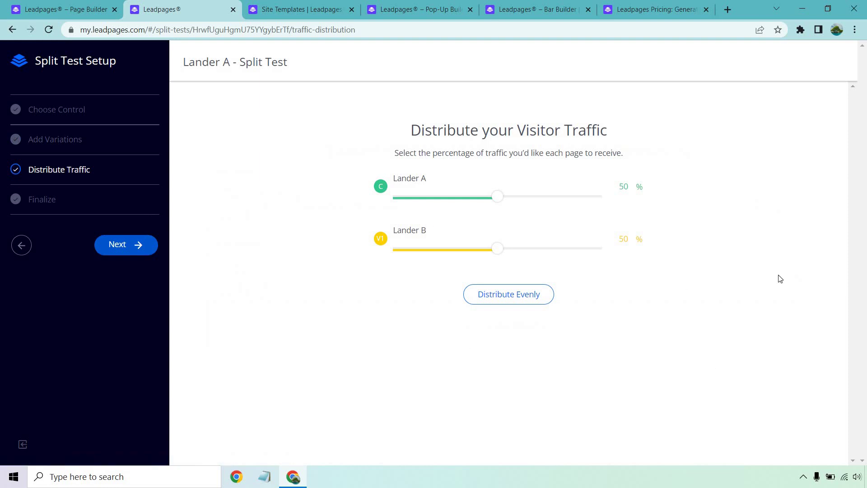
{"action": "left_click", "coordinate": [129, 249]}
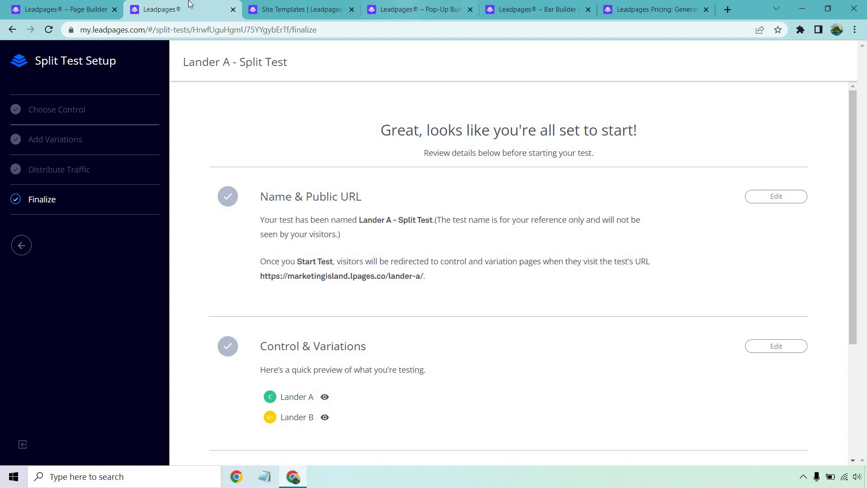
Step: Build a site named 'Website' from the Sleep App site template
{"action": "left_click", "coordinate": [302, 10]}
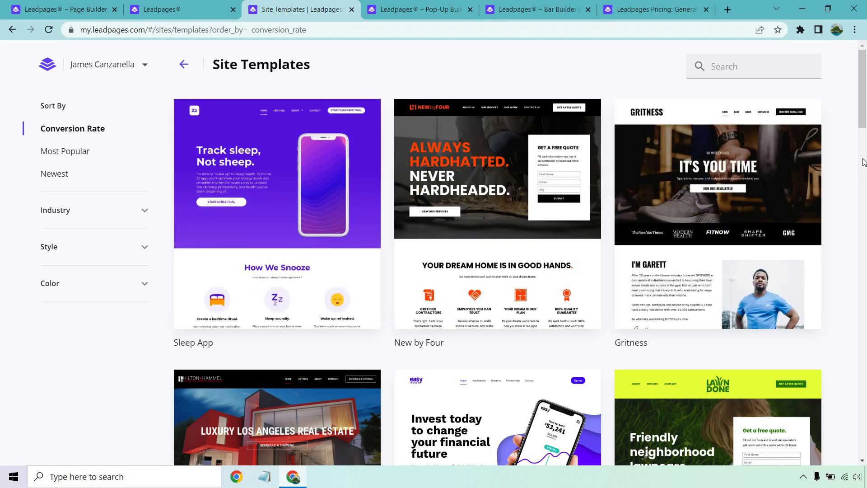
{"action": "mouse_move", "coordinate": [282, 178]}
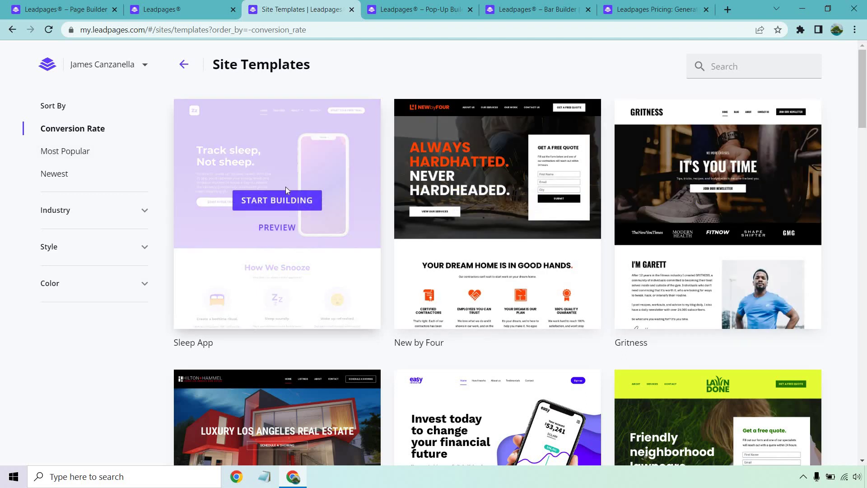
{"action": "left_click", "coordinate": [271, 202]}
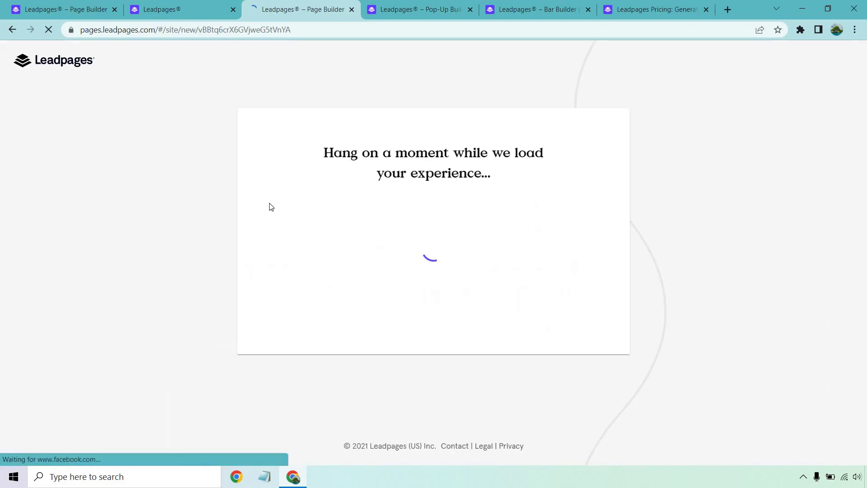
{"action": "left_click", "coordinate": [542, 321]}
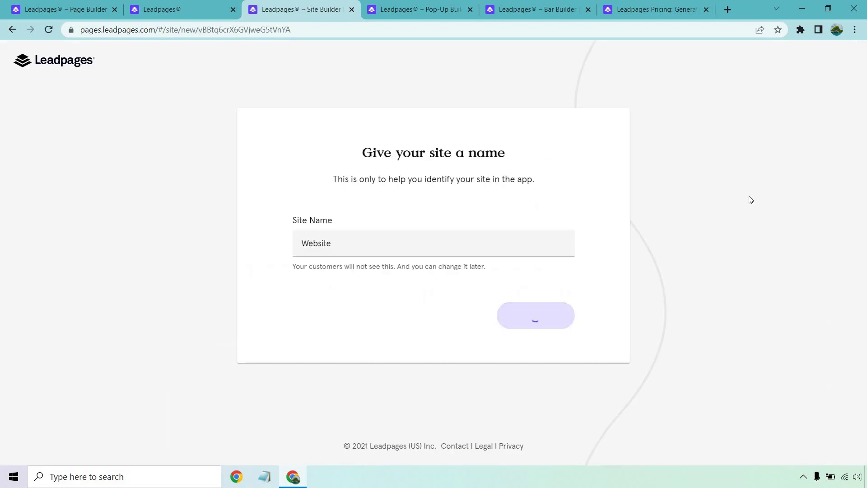
{"action": "scroll", "coordinate": [817, 219], "scroll_direction": "down", "scroll_amount": 10}
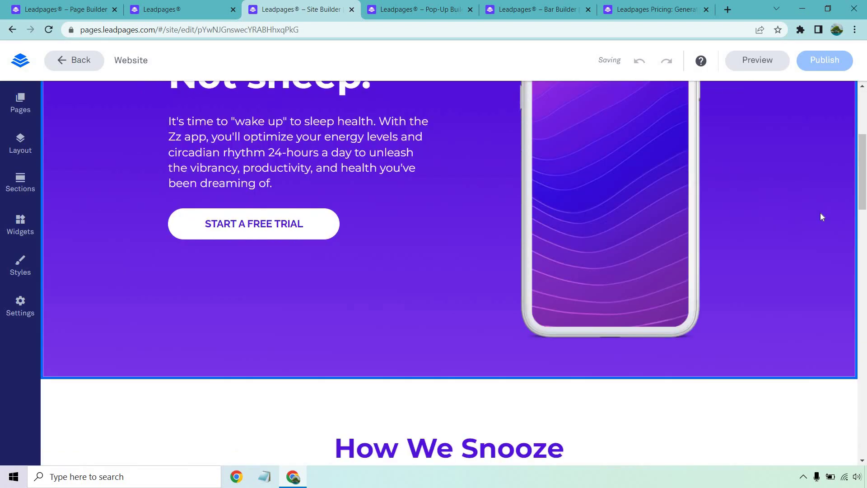
{"action": "scroll", "coordinate": [826, 226], "scroll_direction": "down", "scroll_amount": 8}
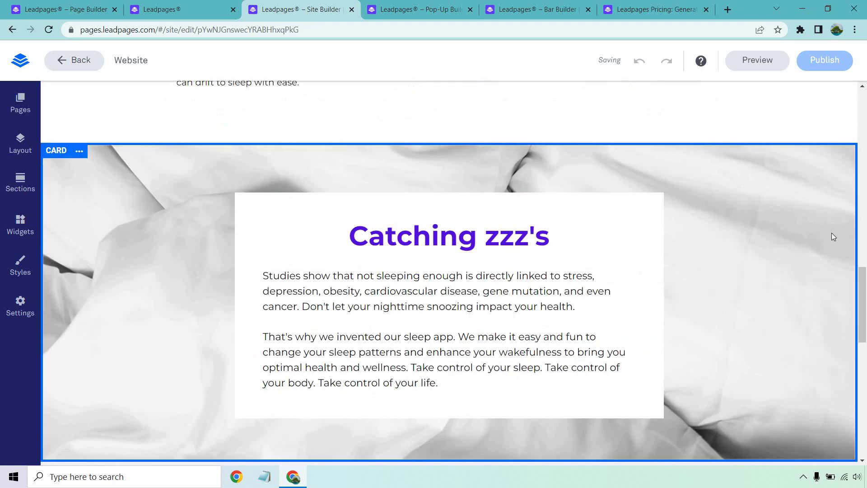
{"action": "scroll", "coordinate": [833, 236], "scroll_direction": "up", "scroll_amount": 10}
{"action": "scroll", "coordinate": [833, 237], "scroll_direction": "up", "scroll_amount": 10}
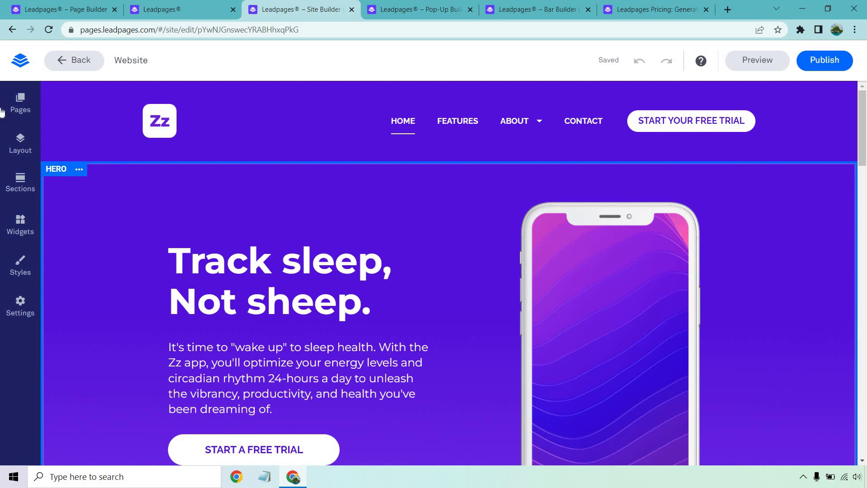
{"action": "left_click", "coordinate": [20, 103]}
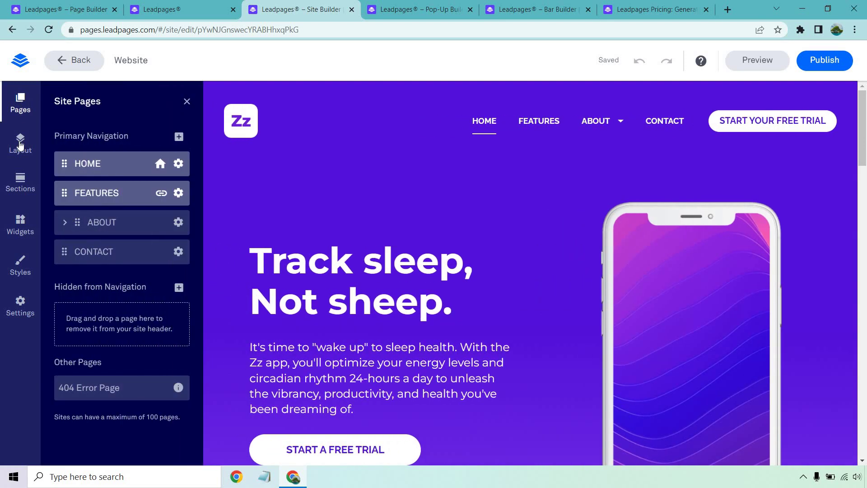
{"action": "left_click", "coordinate": [20, 144]}
{"action": "left_click", "coordinate": [21, 189]}
{"action": "left_click", "coordinate": [21, 221]}
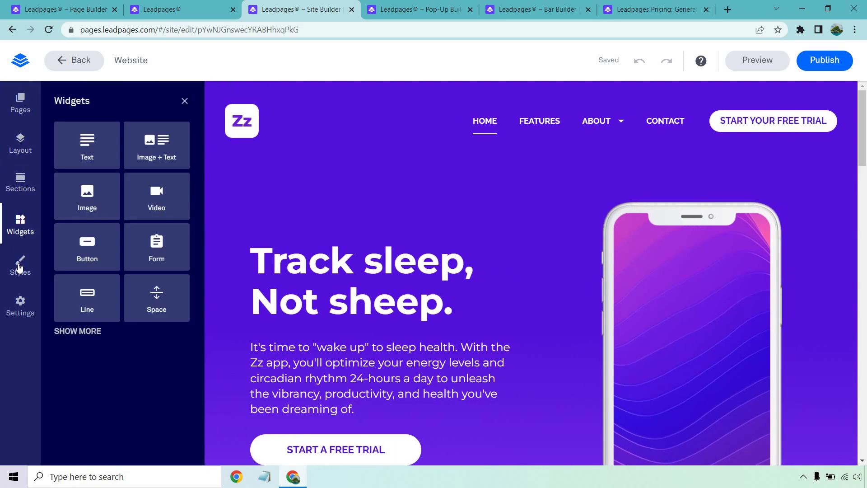
{"action": "left_click", "coordinate": [21, 266]}
{"action": "left_click", "coordinate": [20, 307]}
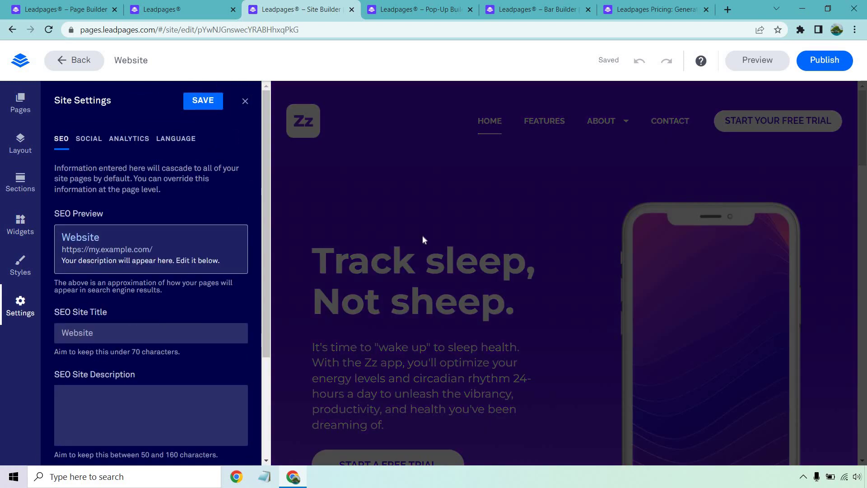
Step: Replace the hero headline 'Track sleep, Not sheep.' with 'Change It'
{"action": "left_click", "coordinate": [244, 101]}
{"action": "left_click", "coordinate": [331, 271]}
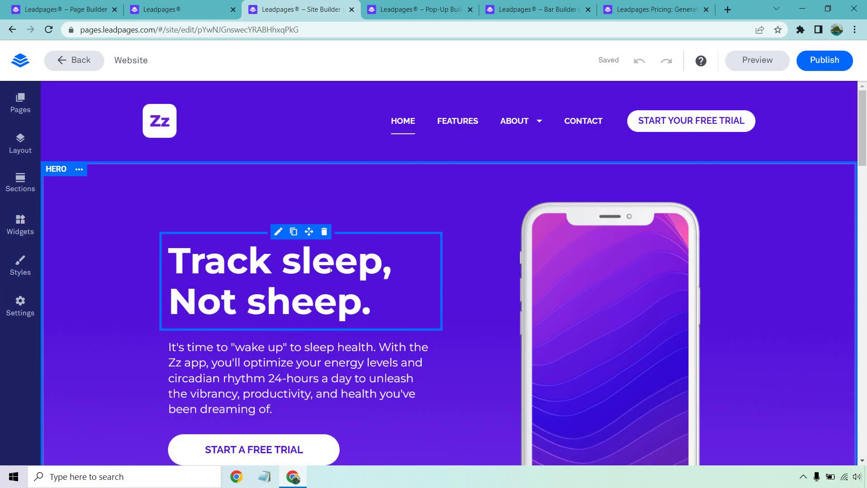
{"action": "double_click", "coordinate": [330, 271]}
{"action": "triple_click", "coordinate": [330, 270]}
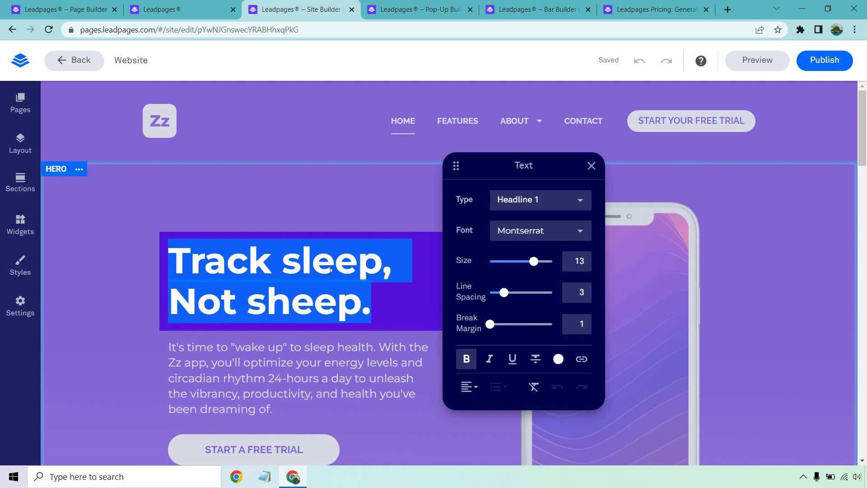
{"action": "type", "text": "Change It"}
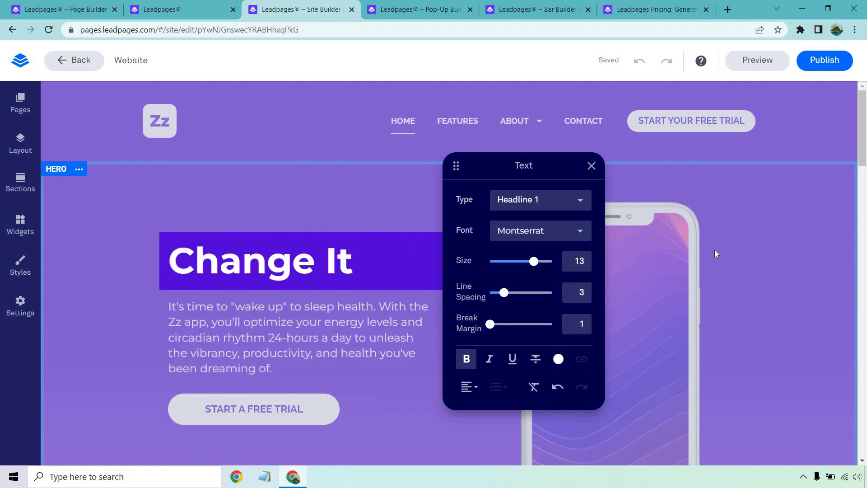
{"action": "left_click", "coordinate": [809, 222]}
Step: Reposition the START A FREE TRIAL button under the hero paragraph
{"action": "scroll", "coordinate": [787, 226], "scroll_direction": "down", "scroll_amount": 1}
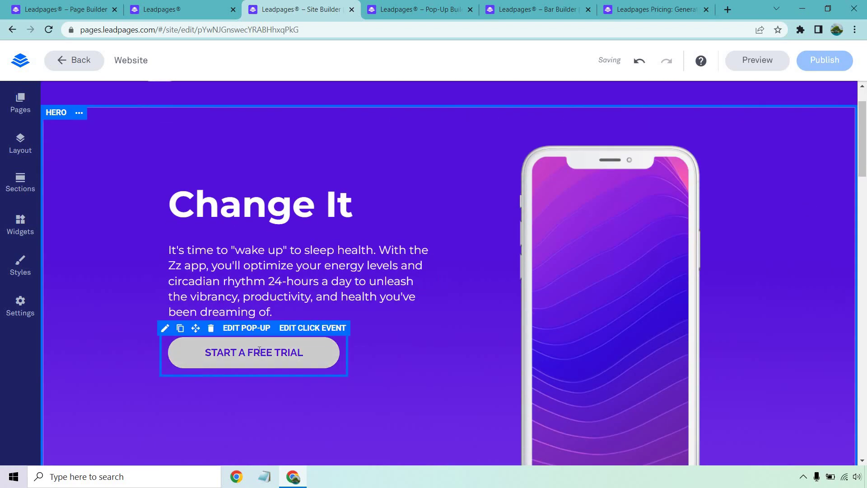
{"action": "left_click_drag", "start_coordinate": [195, 328], "coordinate": [321, 373]}
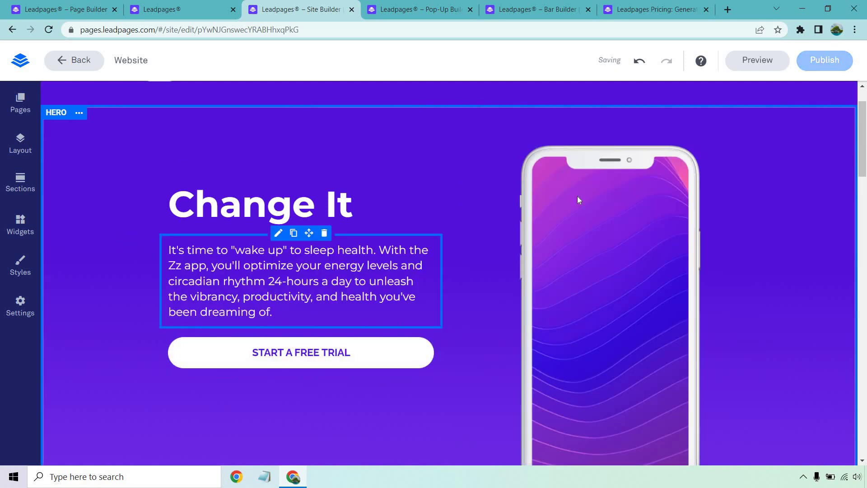
{"action": "scroll", "coordinate": [801, 272], "scroll_direction": "up", "scroll_amount": 2}
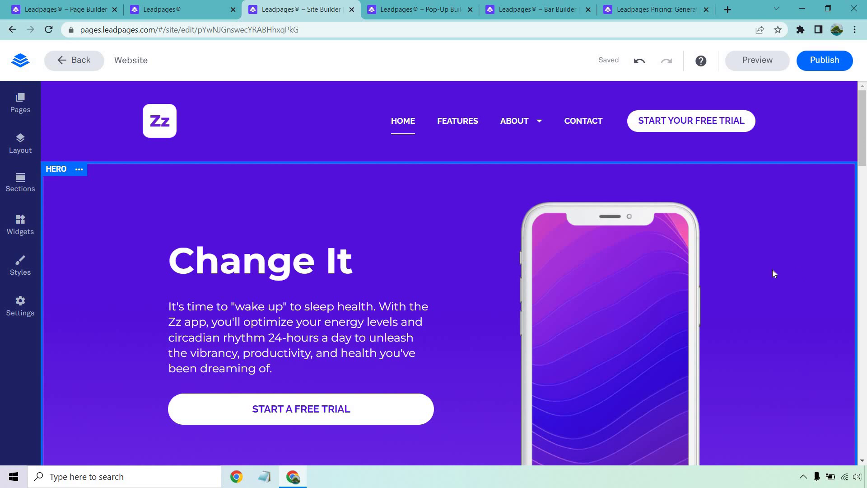
{"action": "left_click", "coordinate": [477, 4]}
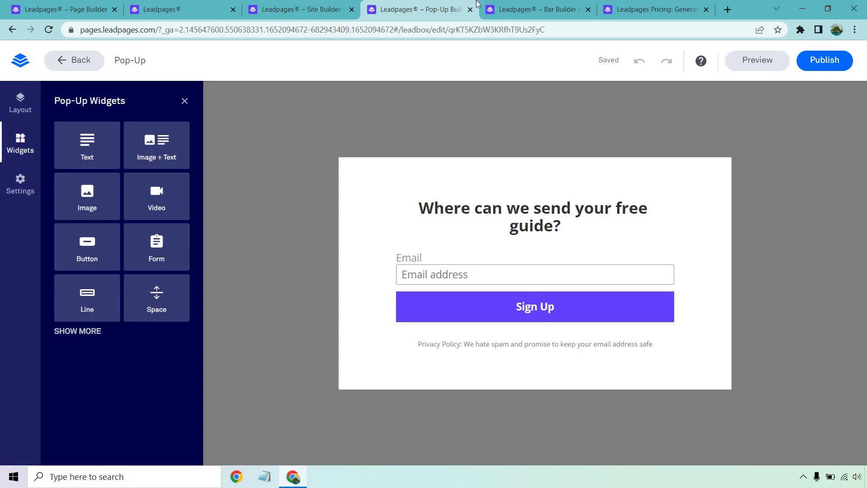
{"action": "left_click", "coordinate": [526, 5]}
{"action": "left_click", "coordinate": [449, 5]}
Step: Give the alert bar the Example Text + BUTTON layout with its CHECK IT OUT button
{"action": "left_click", "coordinate": [541, 5]}
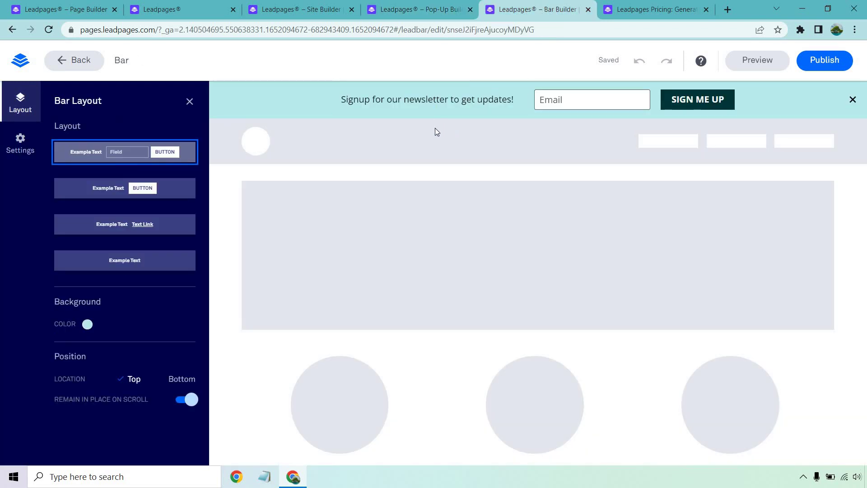
{"action": "left_click", "coordinate": [121, 192]}
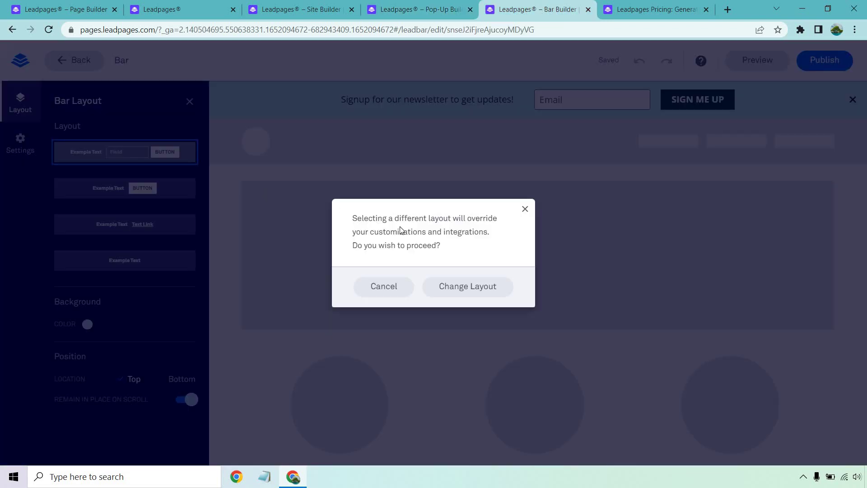
{"action": "left_click", "coordinate": [464, 287]}
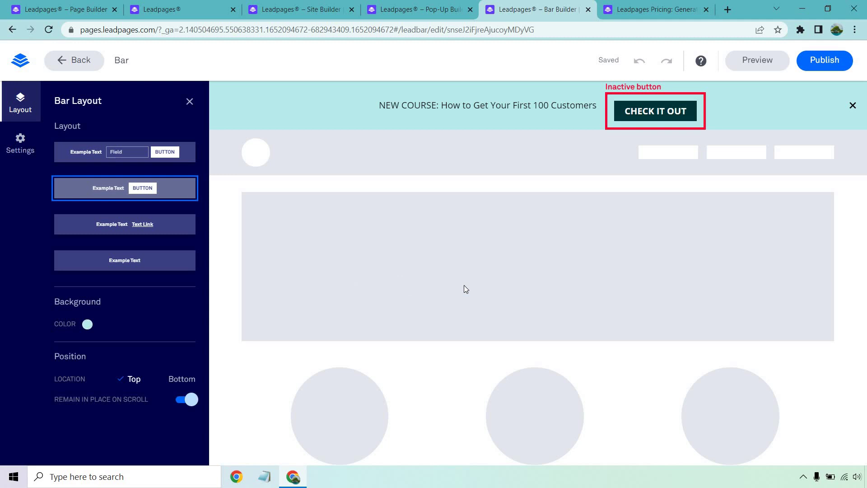
{"action": "left_click", "coordinate": [178, 226]}
{"action": "left_click", "coordinate": [177, 265]}
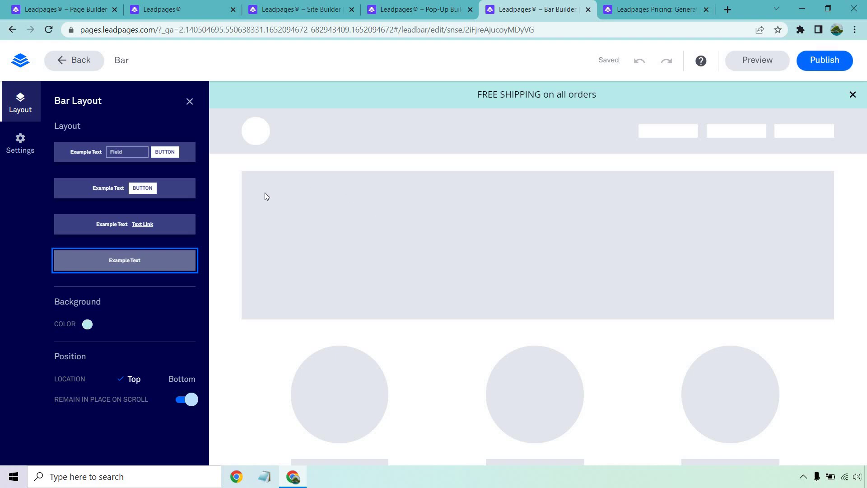
{"action": "left_click", "coordinate": [172, 193]}
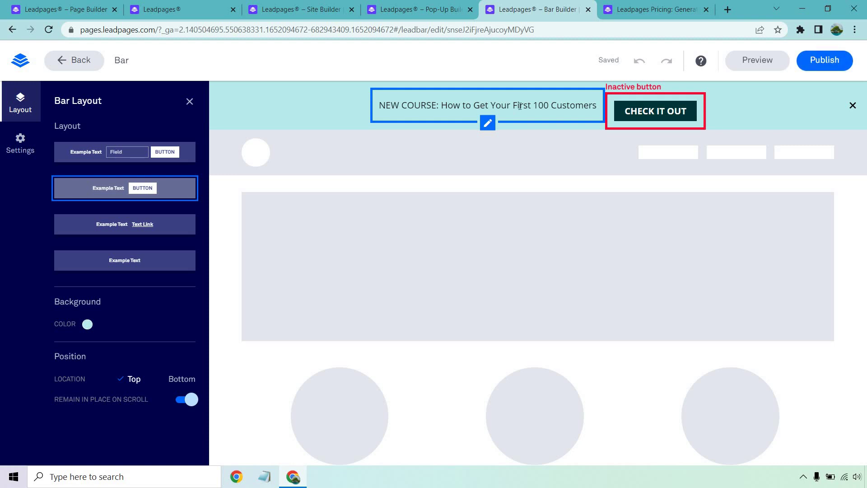
{"action": "left_click", "coordinate": [674, 111]}
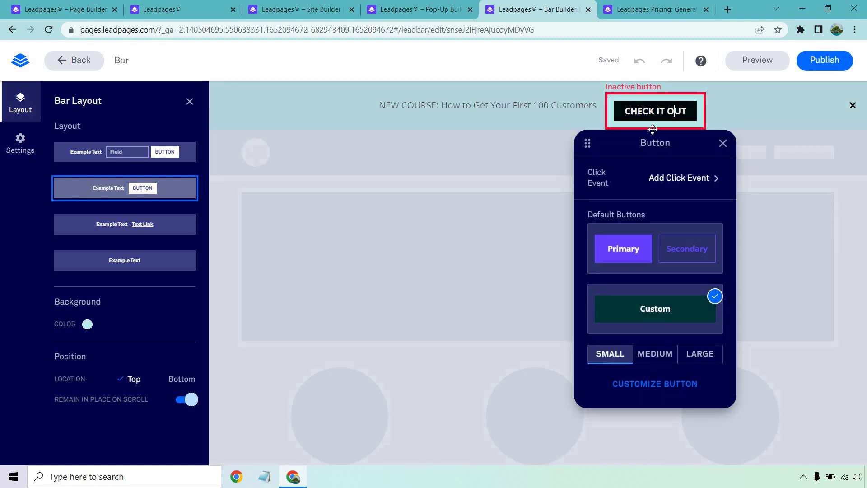
{"action": "left_click", "coordinate": [723, 143]}
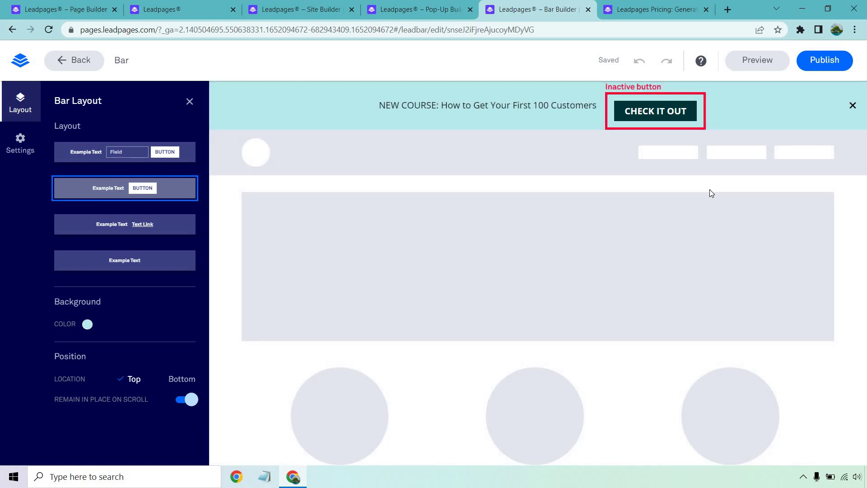
{"action": "left_click", "coordinate": [670, 7]}
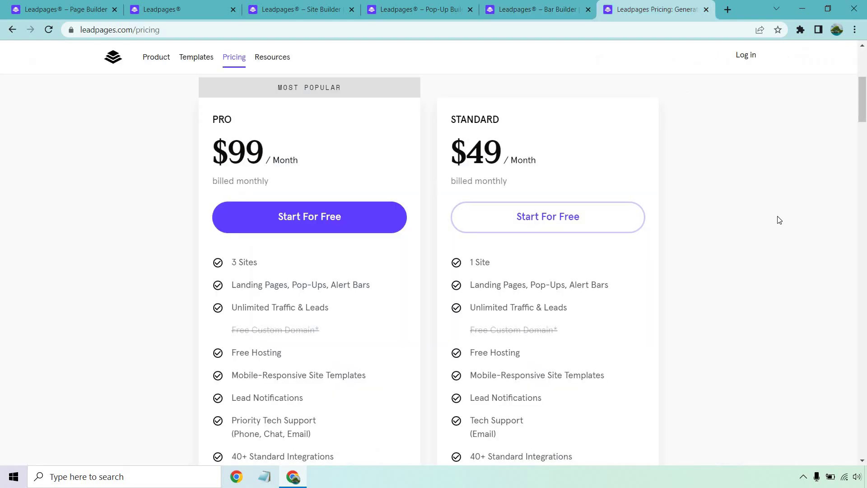
{"action": "scroll", "coordinate": [777, 219], "scroll_direction": "up", "scroll_amount": 1}
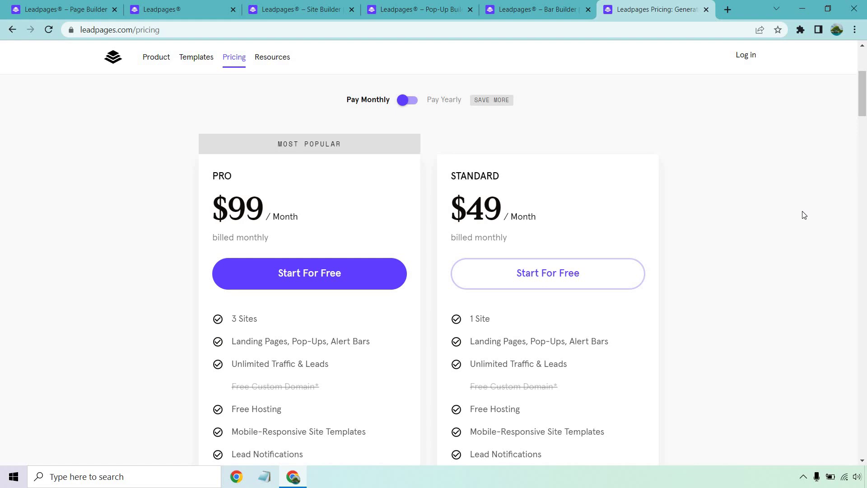
{"action": "scroll", "coordinate": [805, 215], "scroll_direction": "down", "scroll_amount": 1}
{"action": "scroll", "coordinate": [805, 215], "scroll_direction": "down", "scroll_amount": 1}
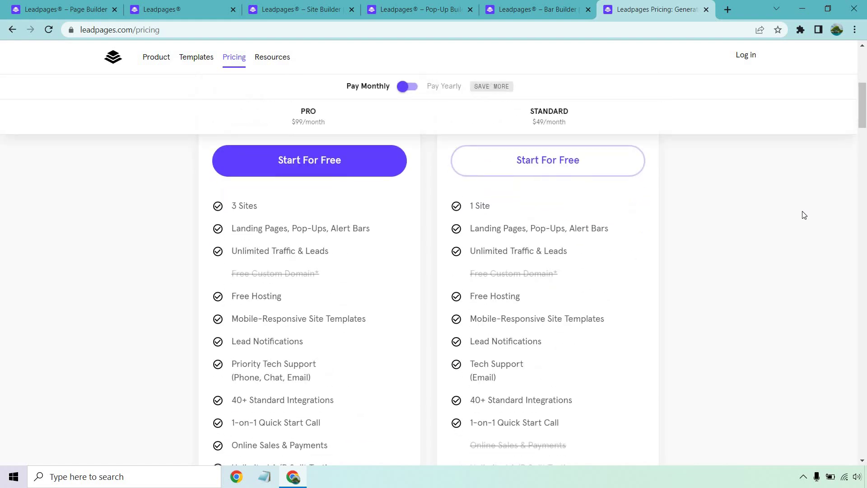
{"action": "scroll", "coordinate": [804, 215], "scroll_direction": "up", "scroll_amount": 1}
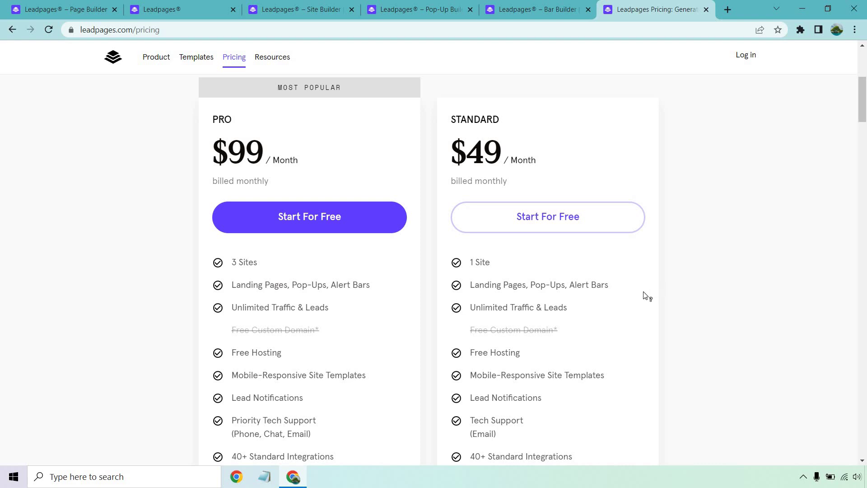
{"action": "mouse_move", "coordinate": [623, 283]}
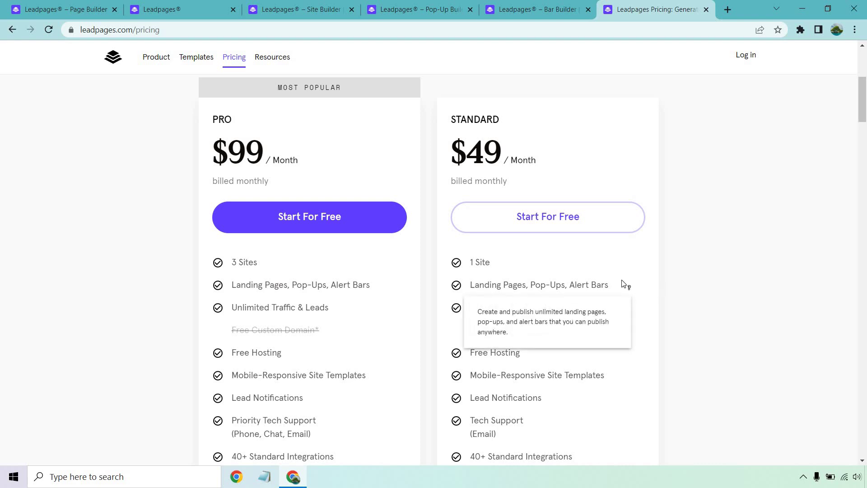
{"action": "mouse_move", "coordinate": [599, 313]}
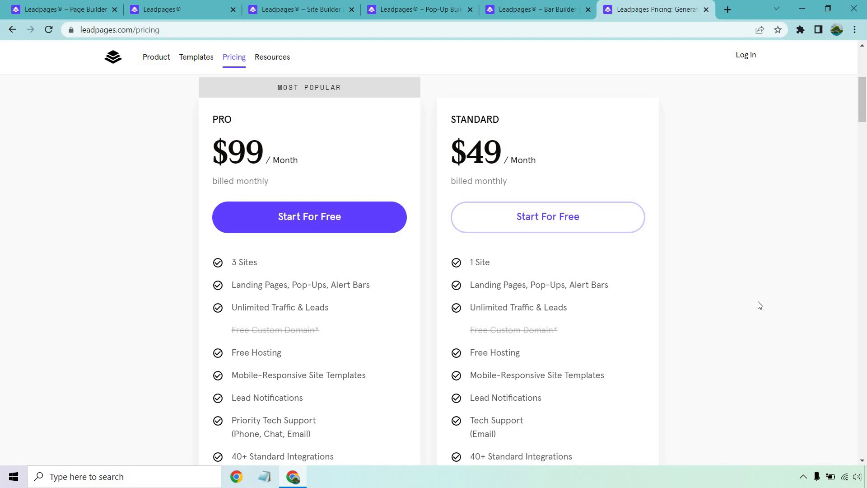
{"action": "scroll", "coordinate": [722, 306], "scroll_direction": "down", "scroll_amount": 1}
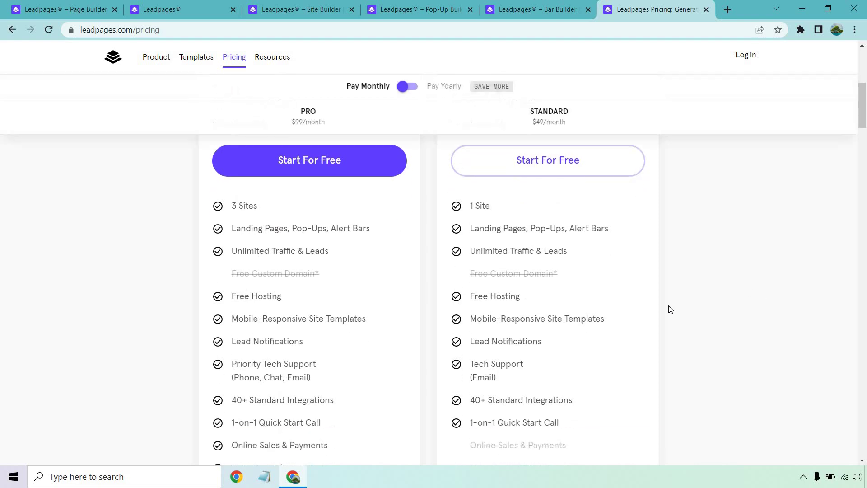
{"action": "scroll", "coordinate": [747, 257], "scroll_direction": "down", "scroll_amount": 1}
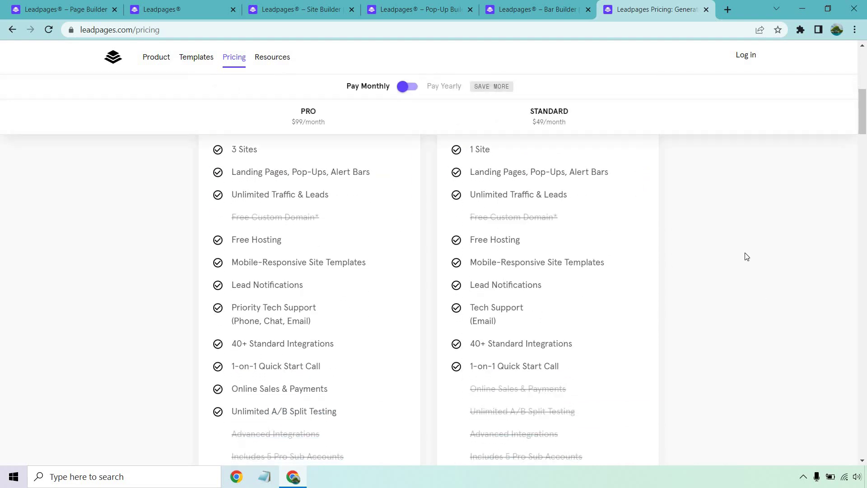
{"action": "scroll", "coordinate": [747, 256], "scroll_direction": "down", "scroll_amount": 1}
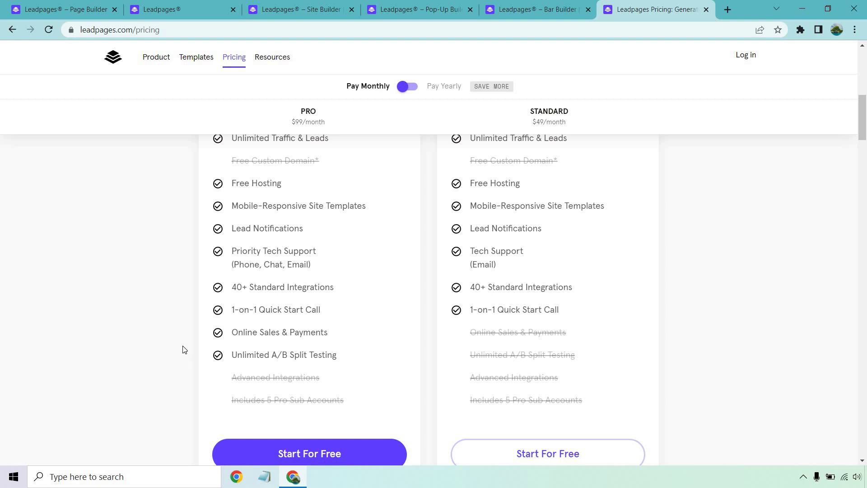
{"action": "scroll", "coordinate": [184, 348], "scroll_direction": "up", "scroll_amount": 4}
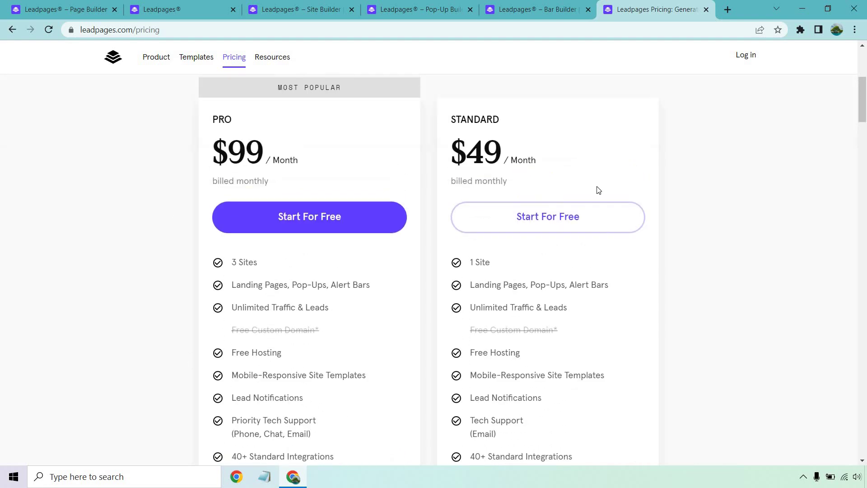